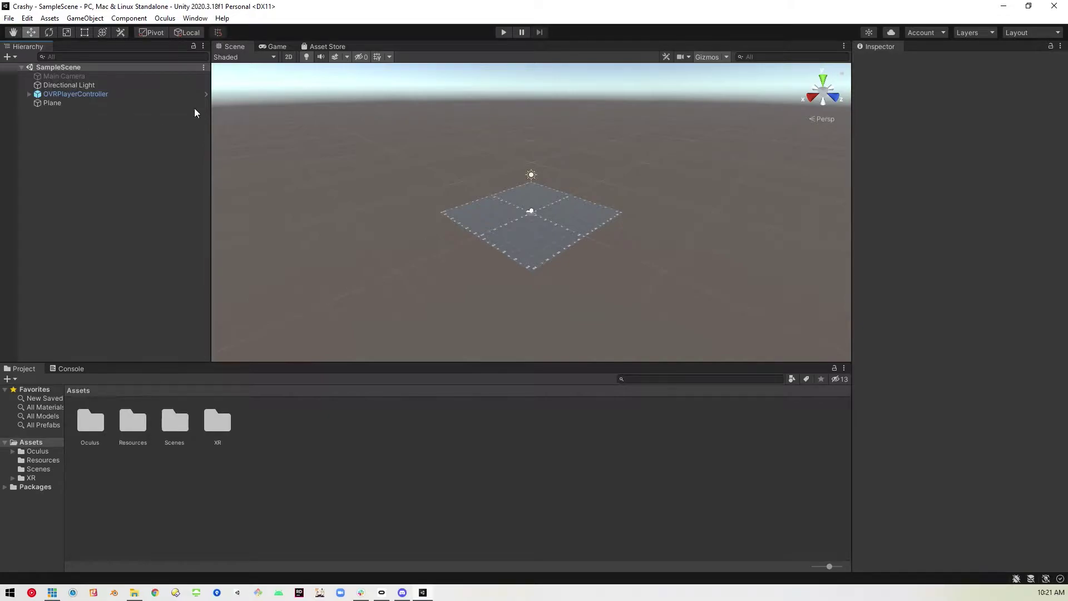
- Enter Play mode to test the VR scene, which crashes the editor
click(504, 32)
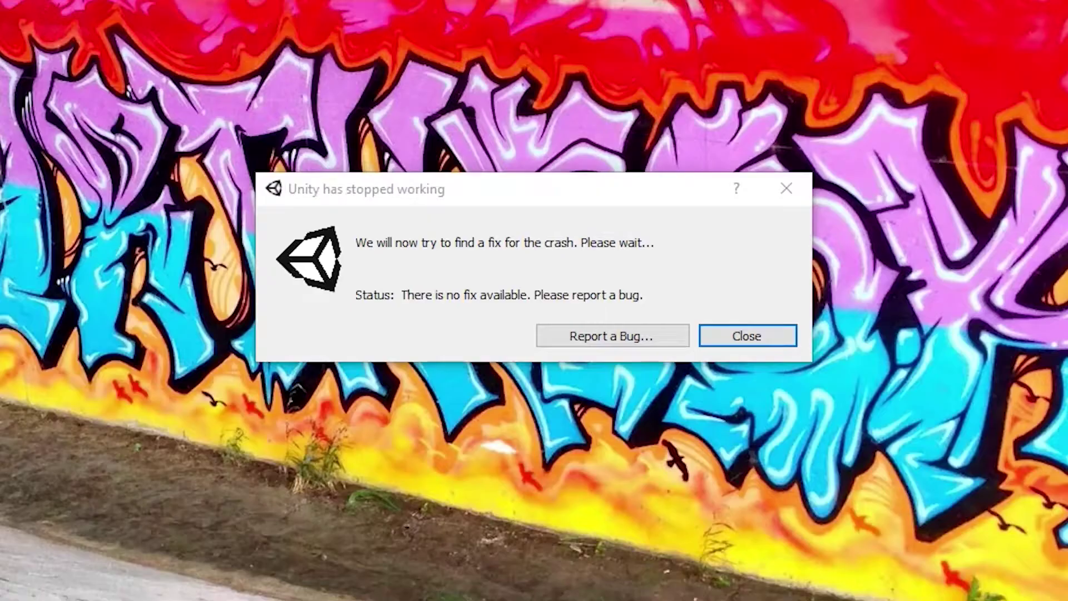
- Dismiss the 'Unity has stopped working' crash report
click(492, 201)
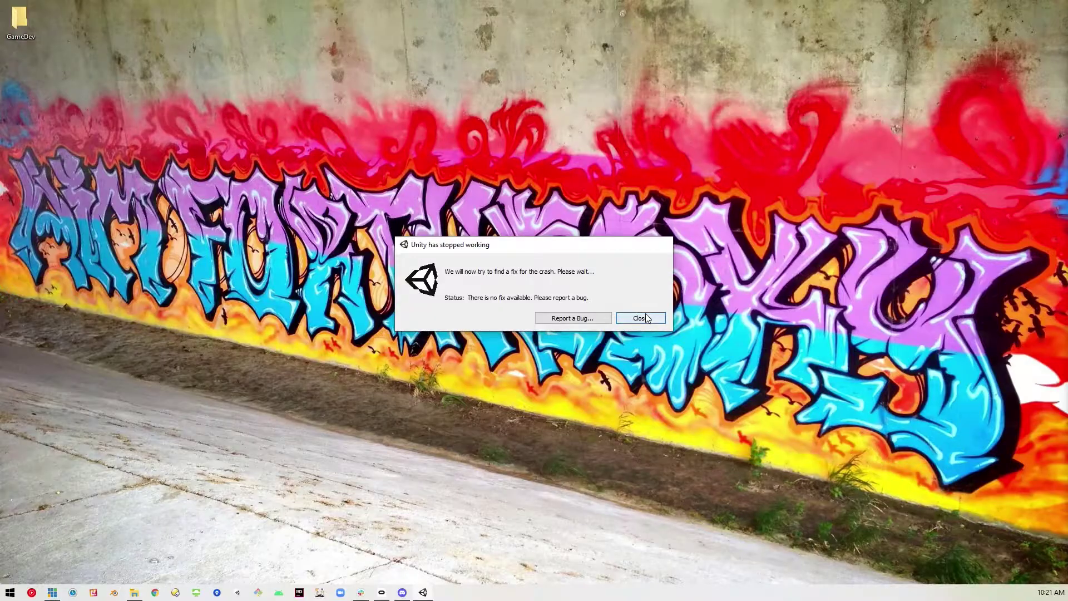
click(746, 336)
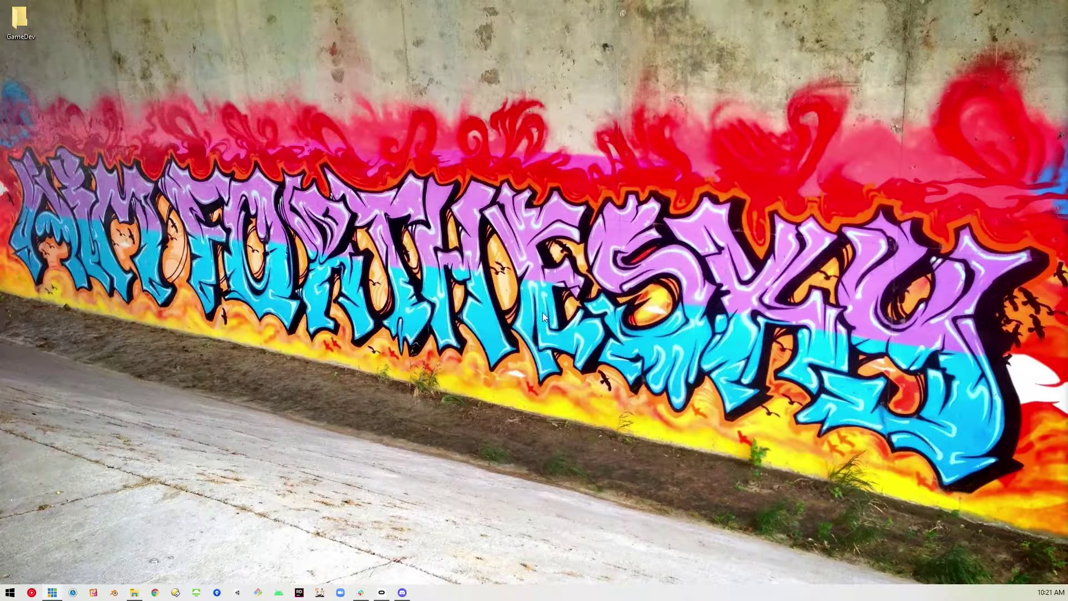
- Delete the Oculus folder from the project's Assets folder in File Explorer and relaunch Unity
click(134, 592)
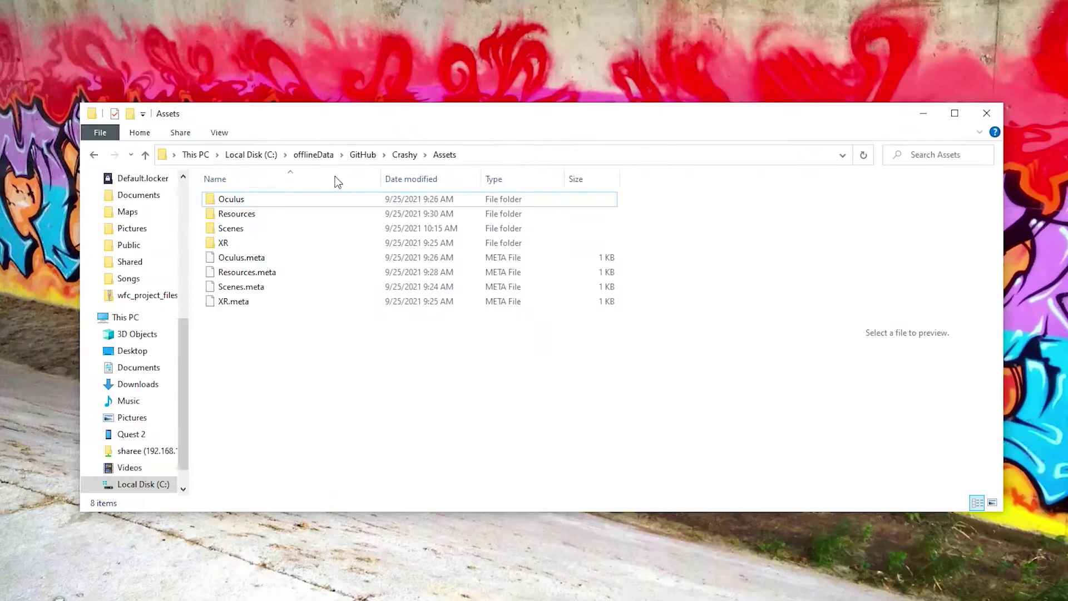
click(241, 200)
right_click(241, 200)
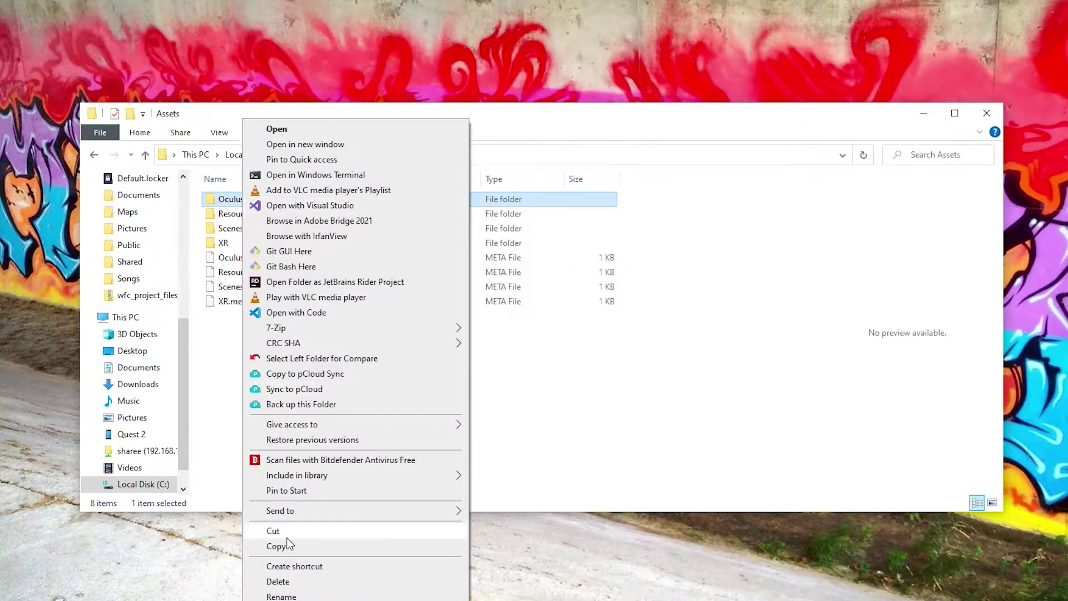
click(262, 594)
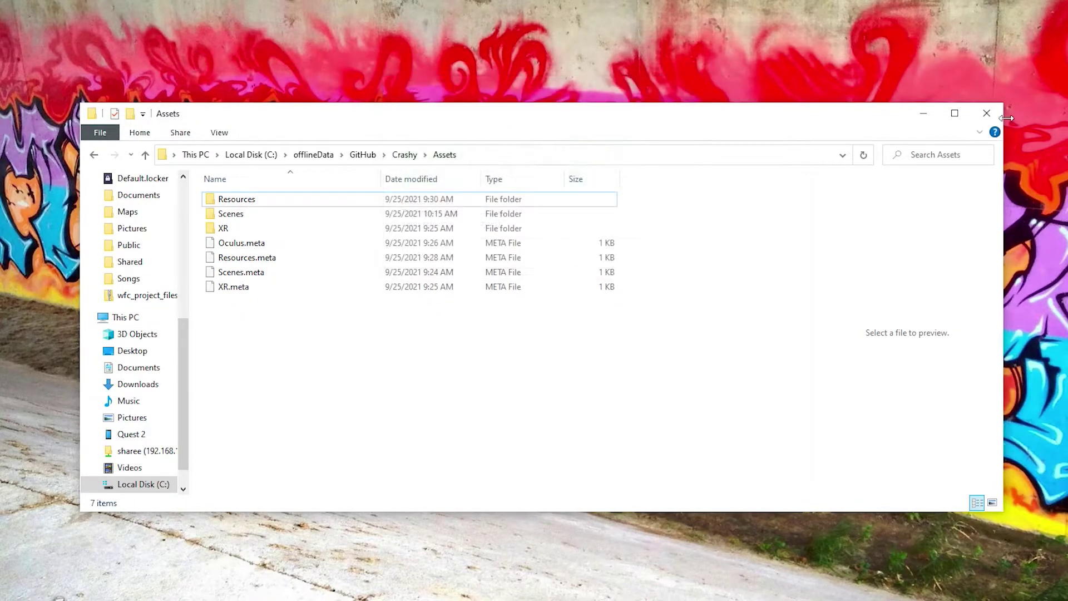
click(986, 113)
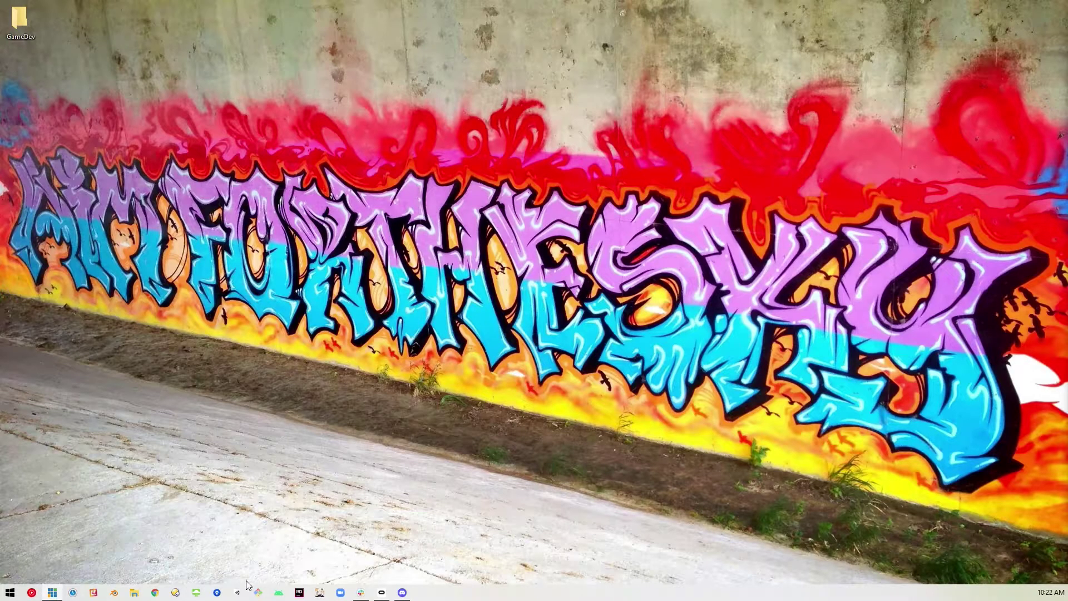
click(240, 593)
- Reopen the Crashy project and open the Package Manager
click(453, 276)
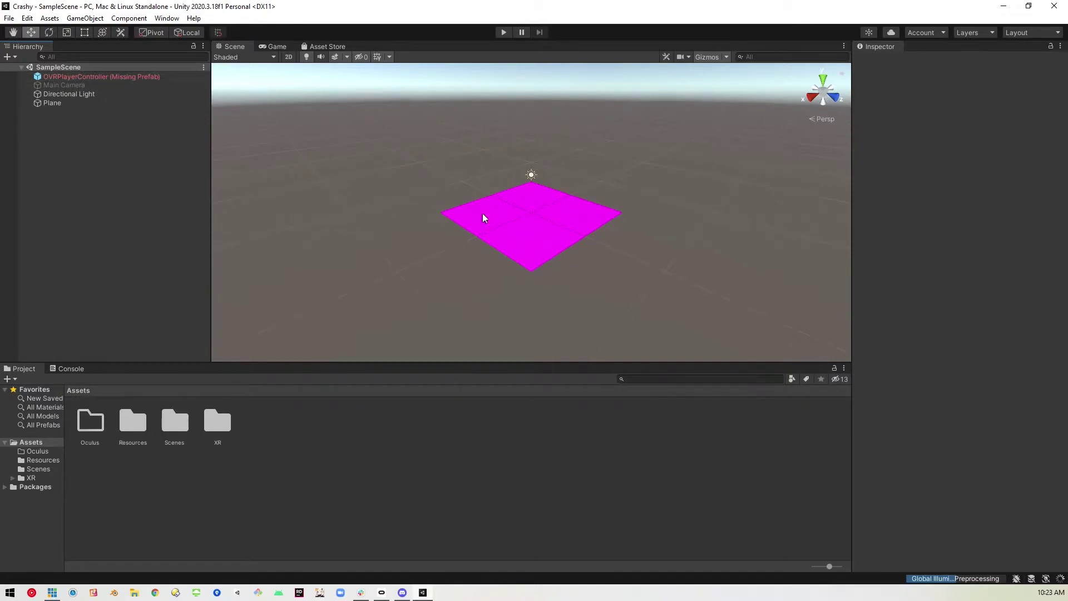
click(166, 19)
click(192, 132)
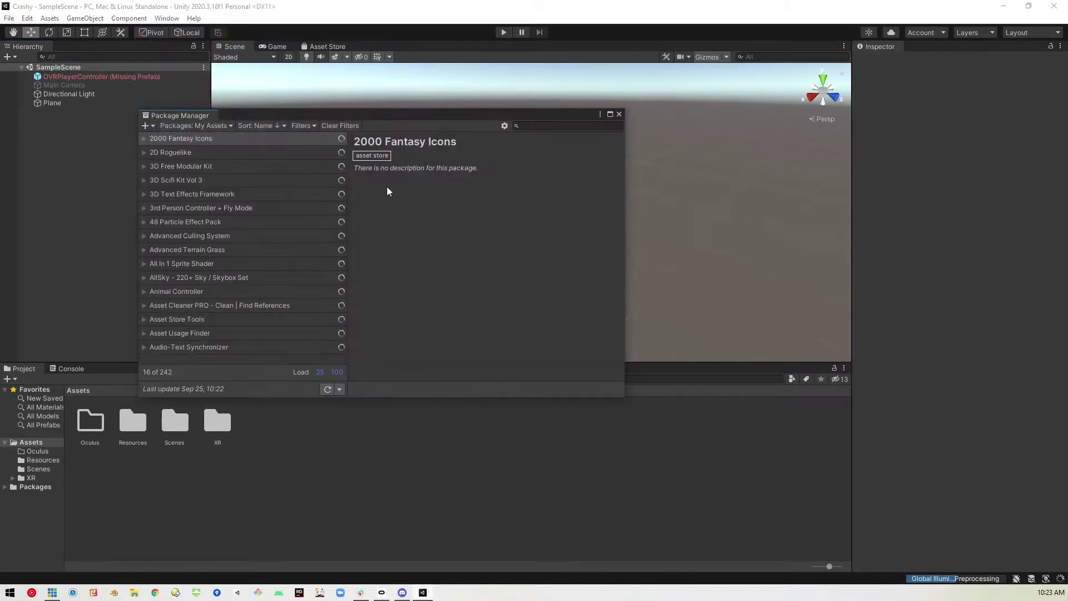
- Search 'oc' in My Assets and select Oculus Integration 32.0
click(560, 127)
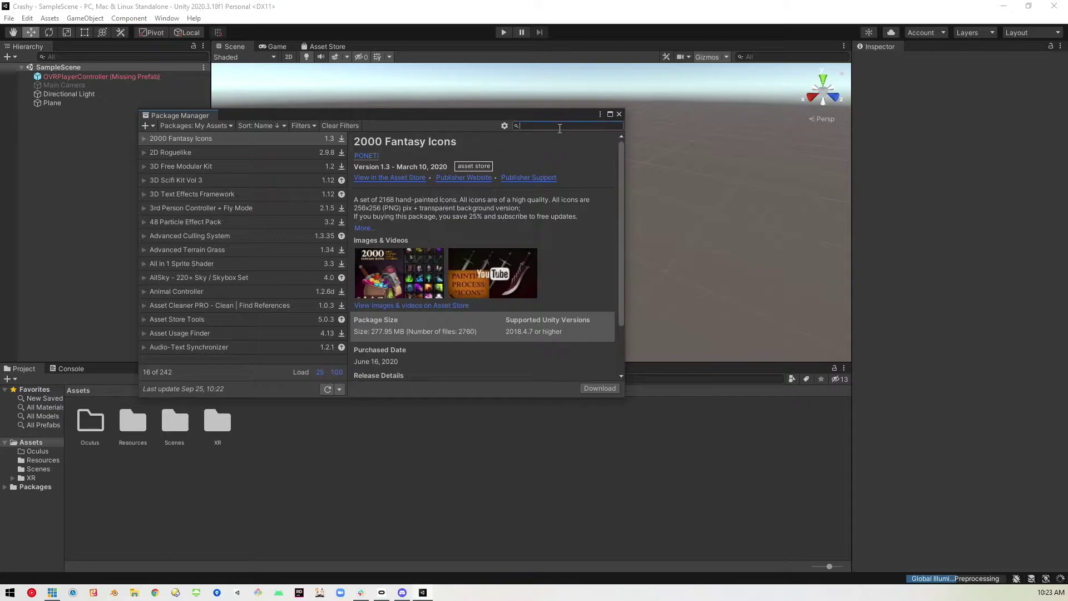
text(oculu)
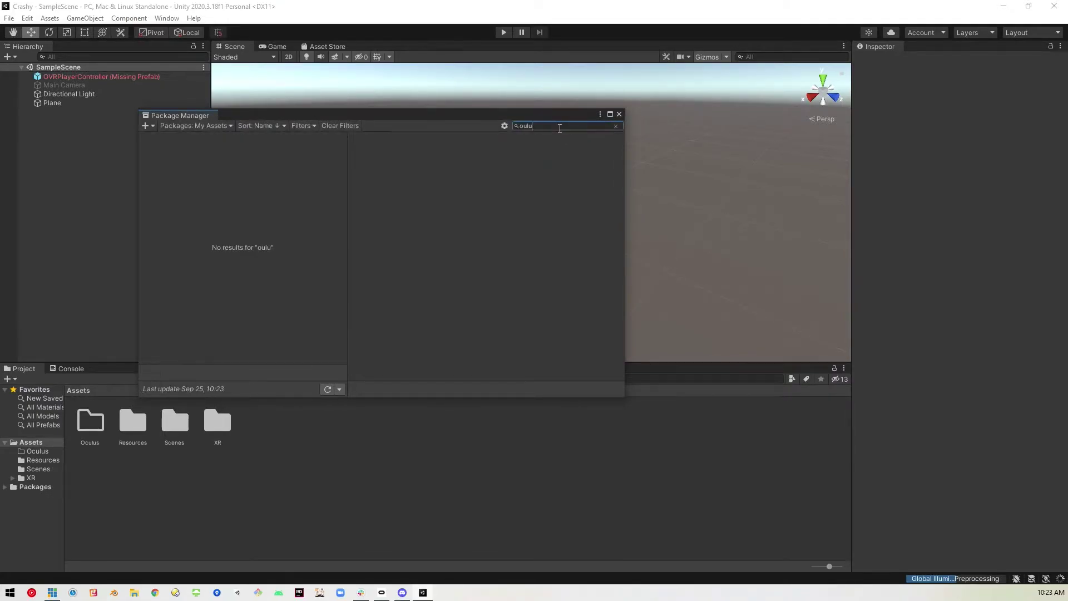
key(BackSpace)
key(BackSpace)
key(BackSpace)
text(c)
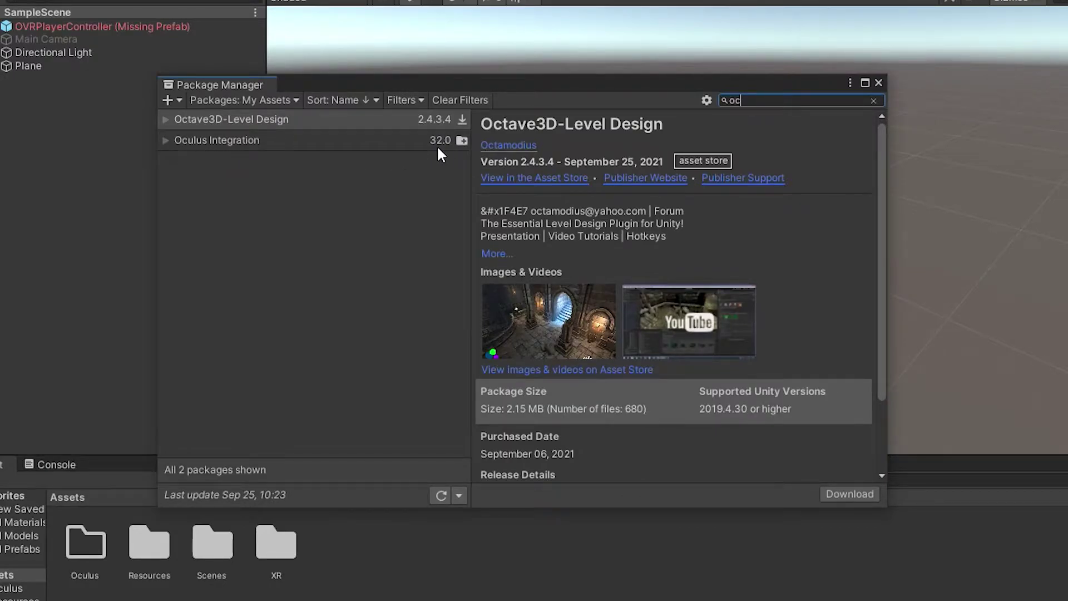
click(244, 140)
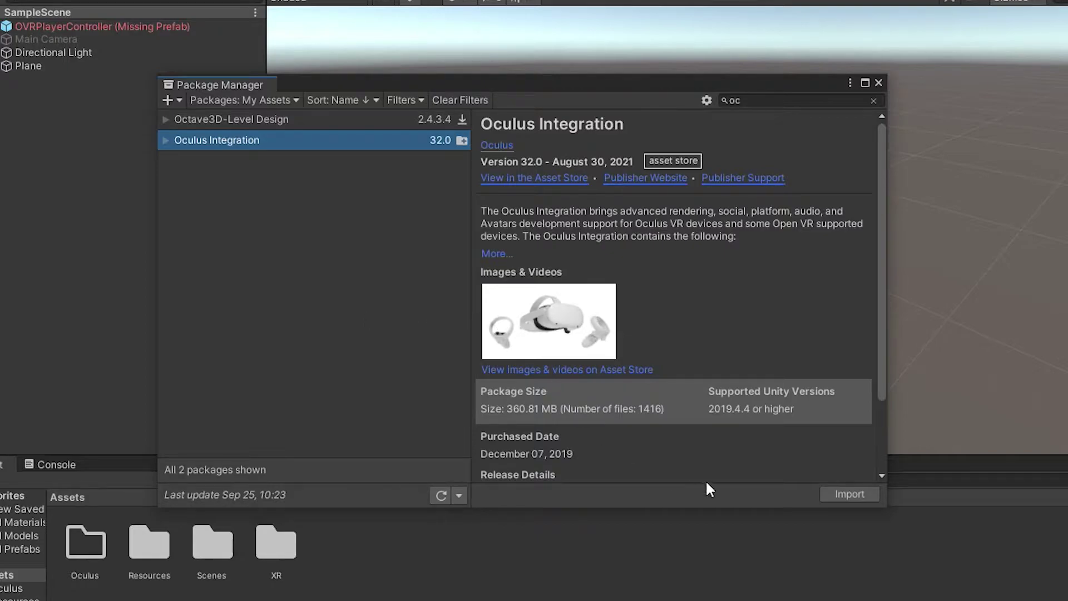
- Import all files of the Oculus Integration 32.0 package into the project
click(853, 496)
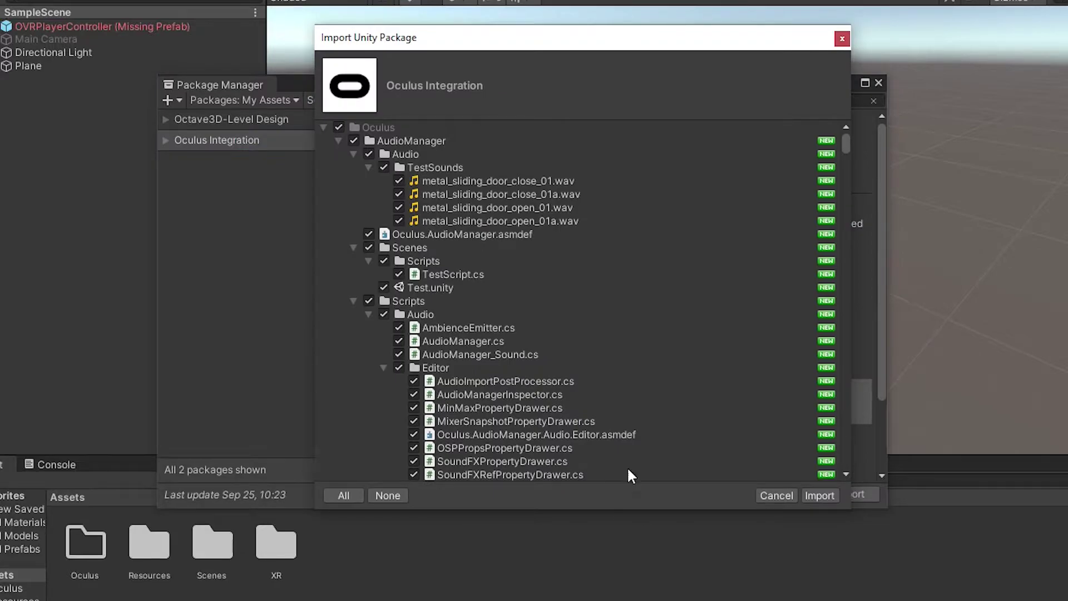
click(819, 494)
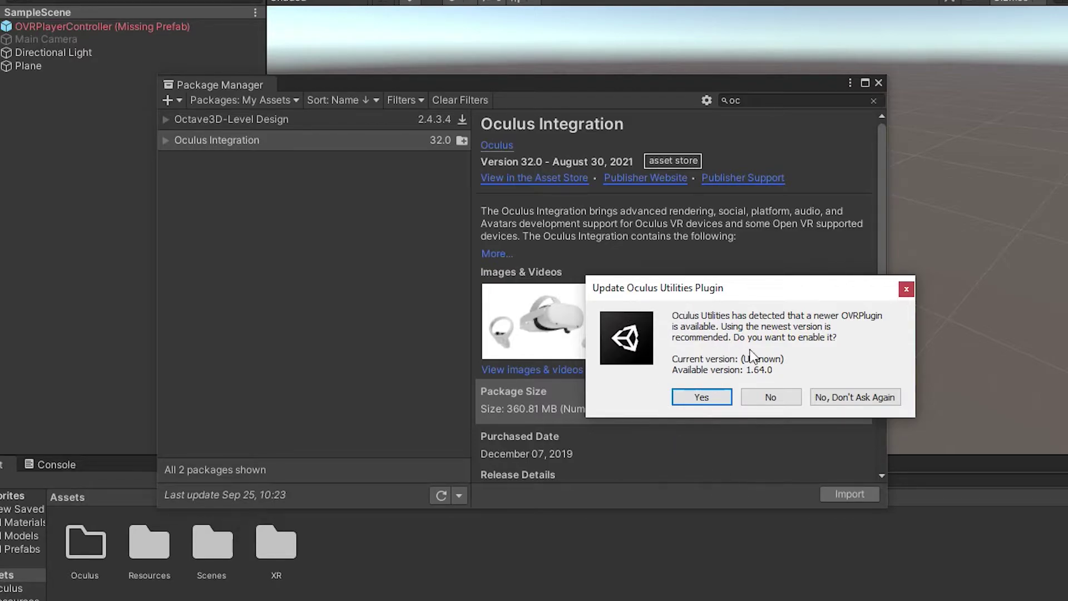
- Enable the newer OVRPlugin 1.64.0 and decline the OpenXR backend
click(694, 397)
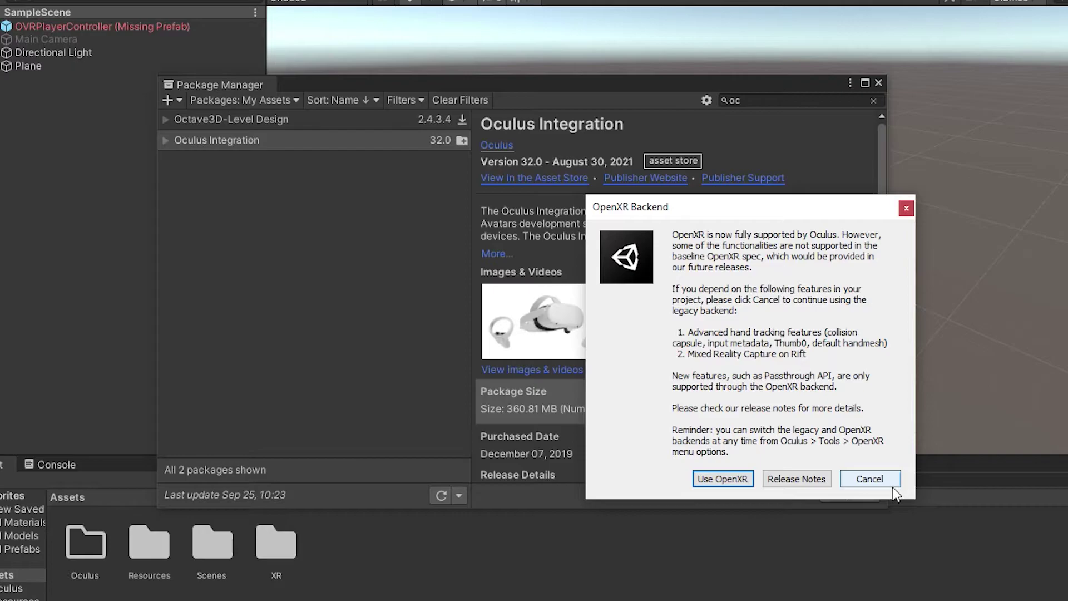
click(869, 478)
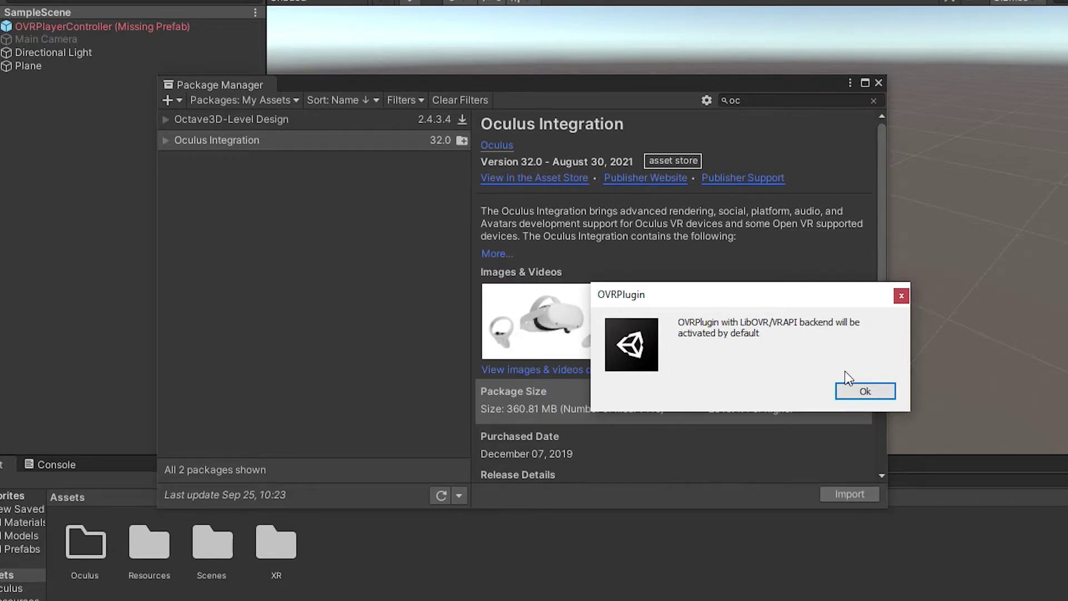
- Keep the LibOVR/VRAPI backend, upgrade the spatializer plugins, and restart the editor after each
click(879, 396)
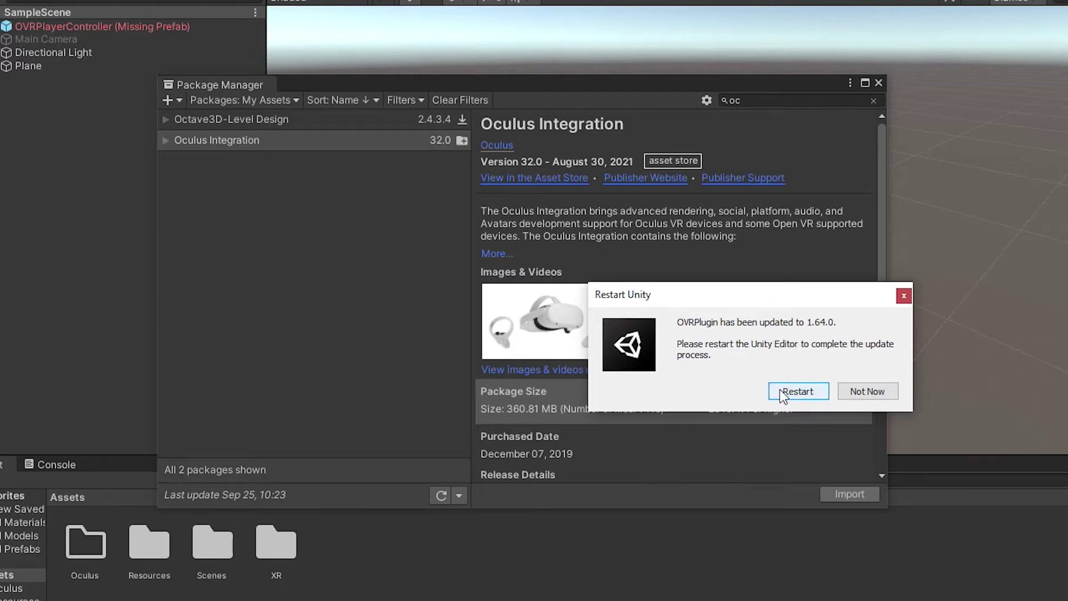
click(783, 392)
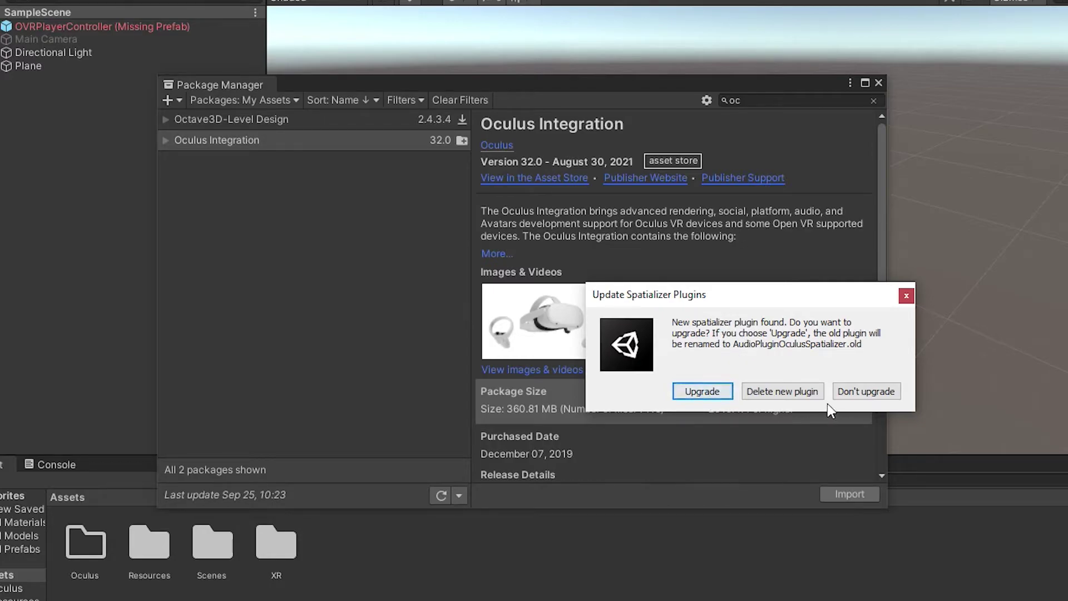
click(712, 393)
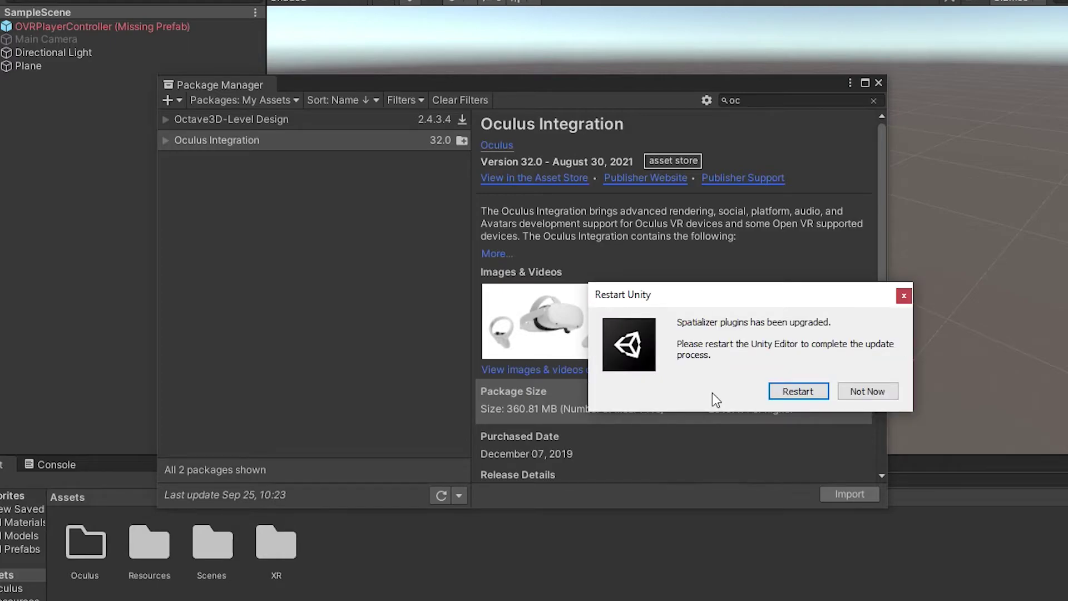
click(817, 392)
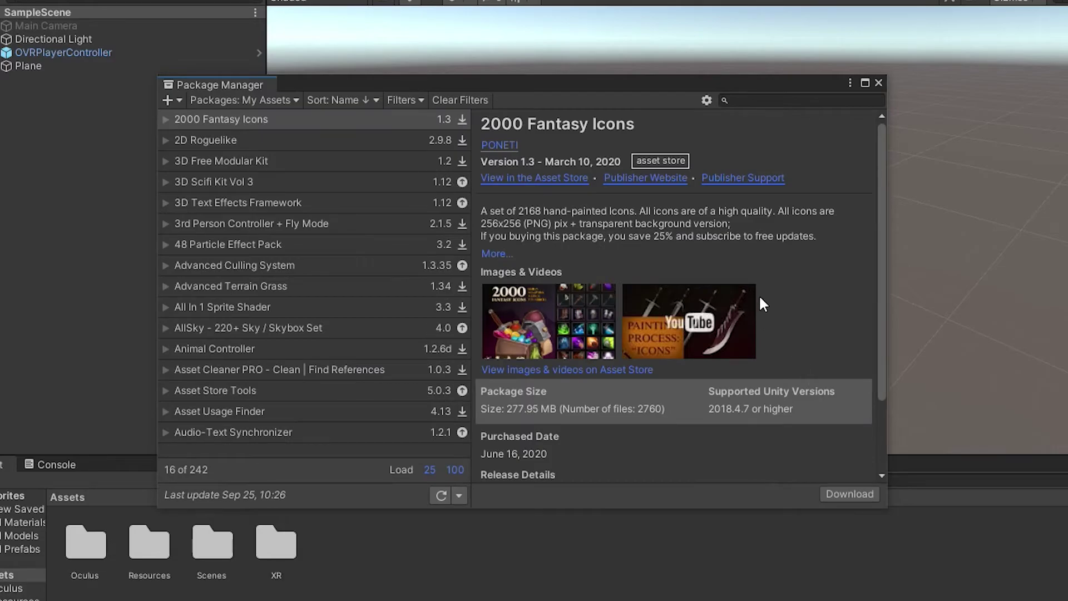
- Close the Package Manager, then enter and exit Play mode twice without a crash
click(879, 83)
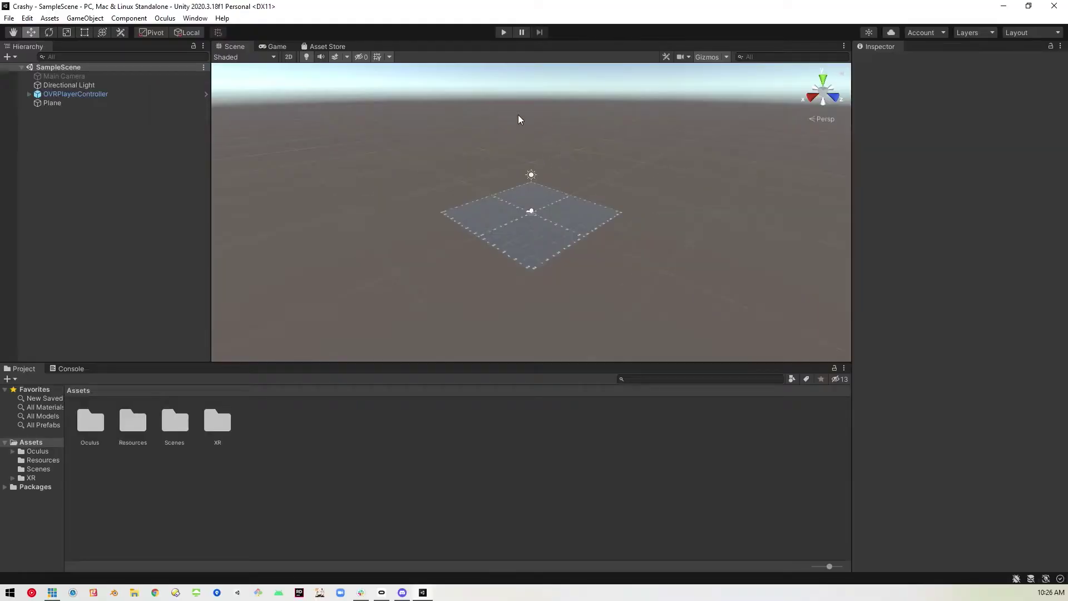
click(503, 32)
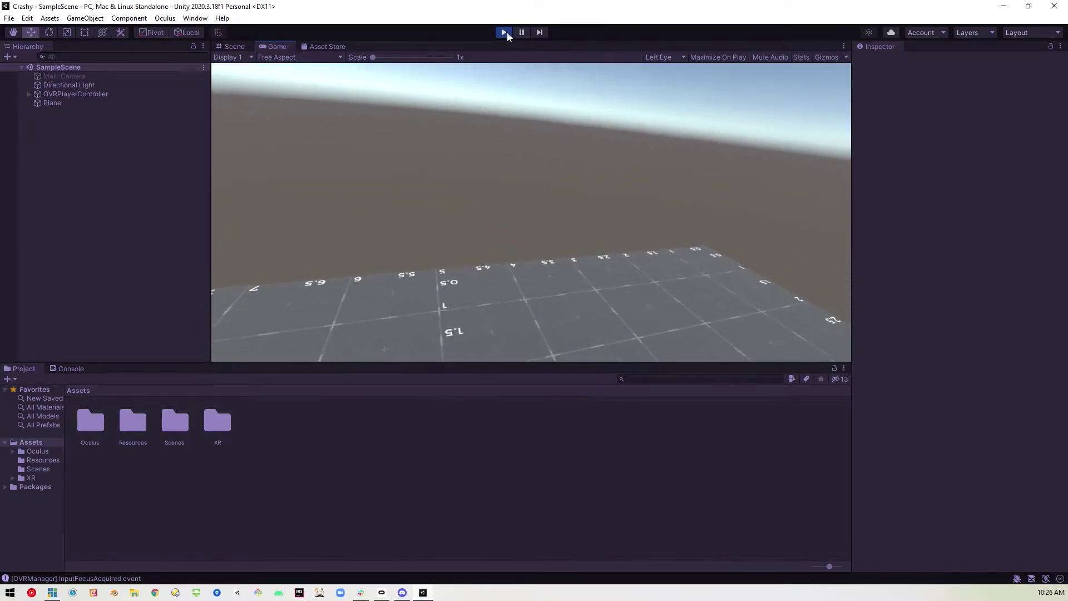
click(504, 32)
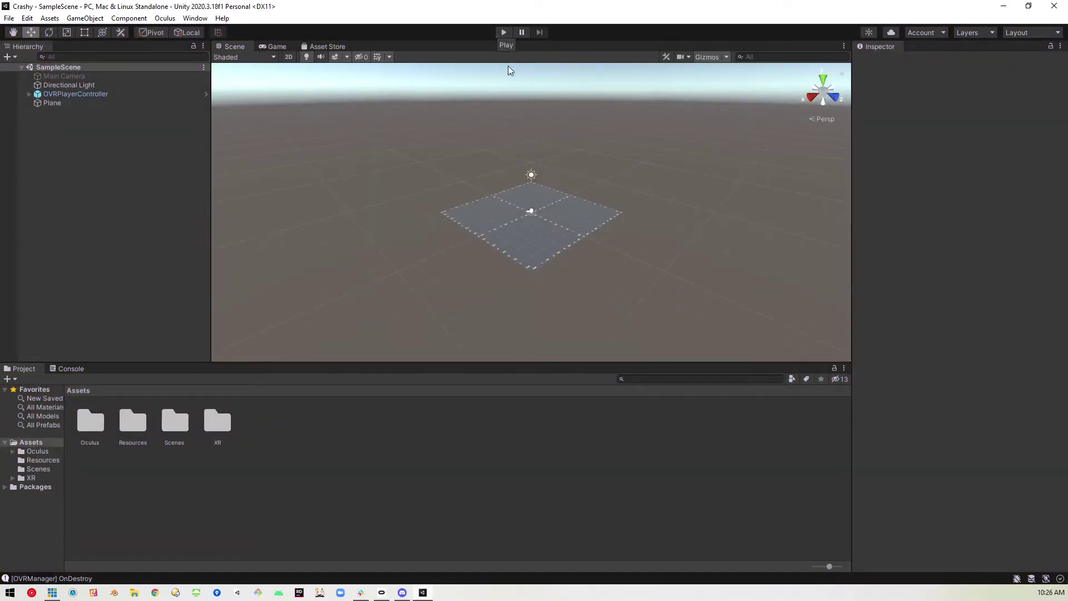
click(503, 34)
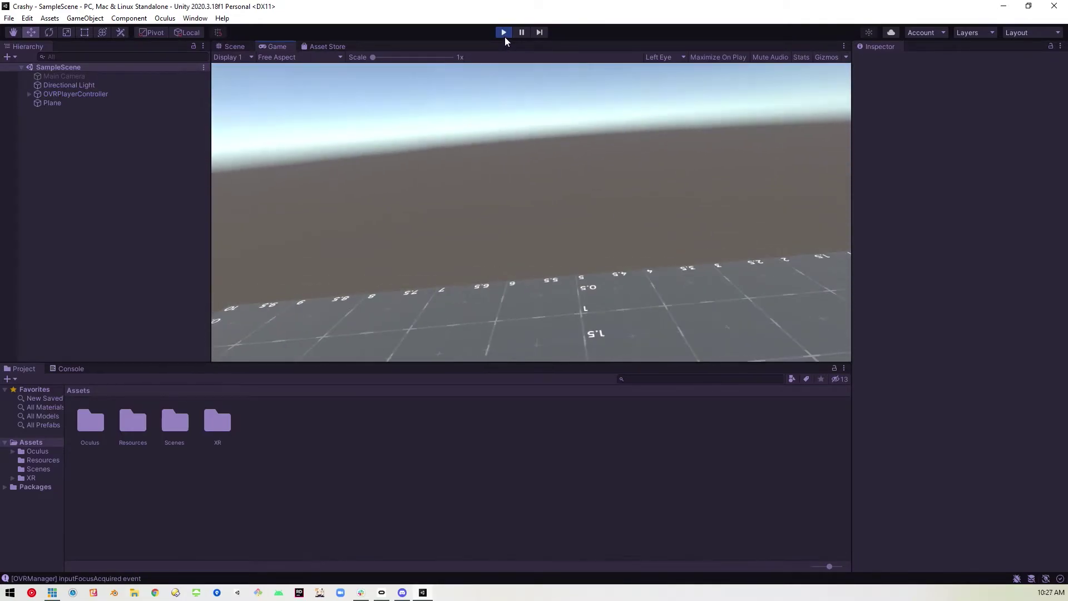
click(504, 33)
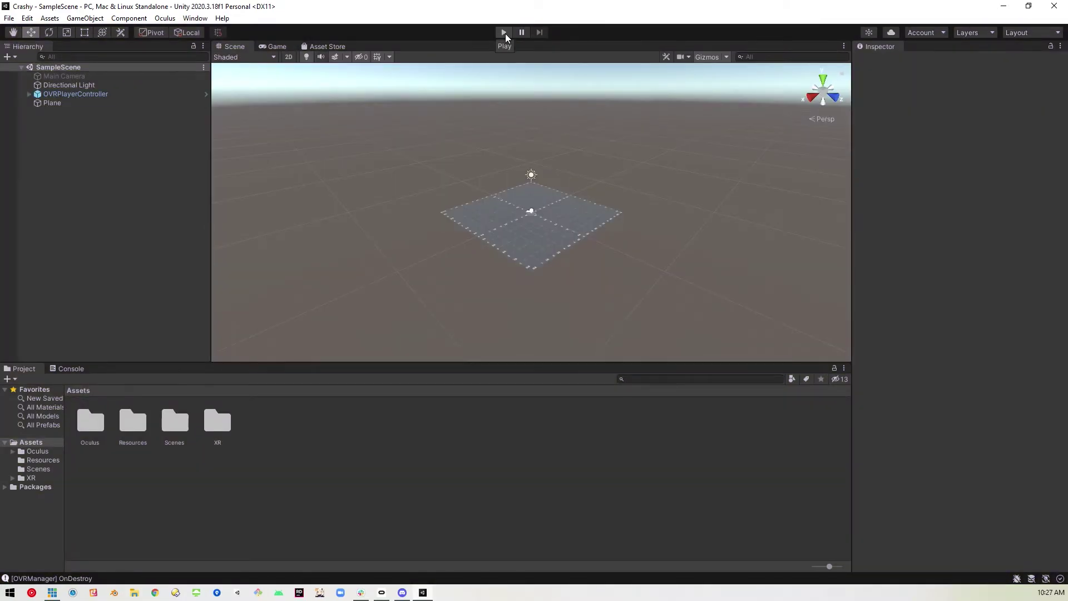